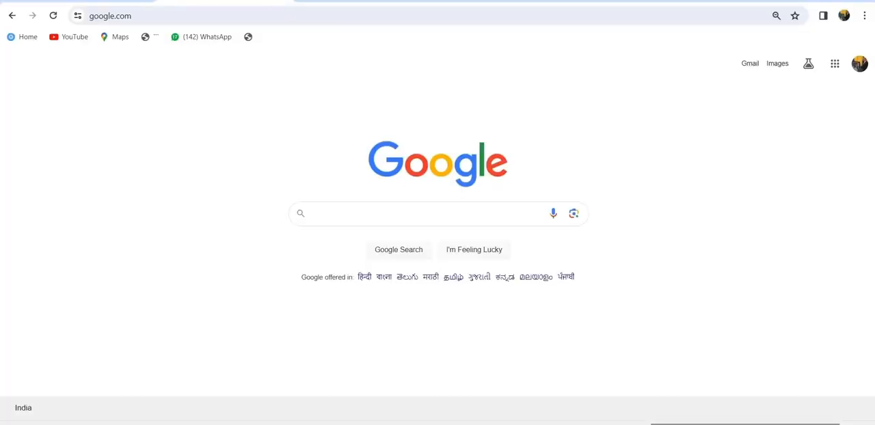
Search Google for gst.gov.in, go to the GST Portal and open its login page
type("gst")
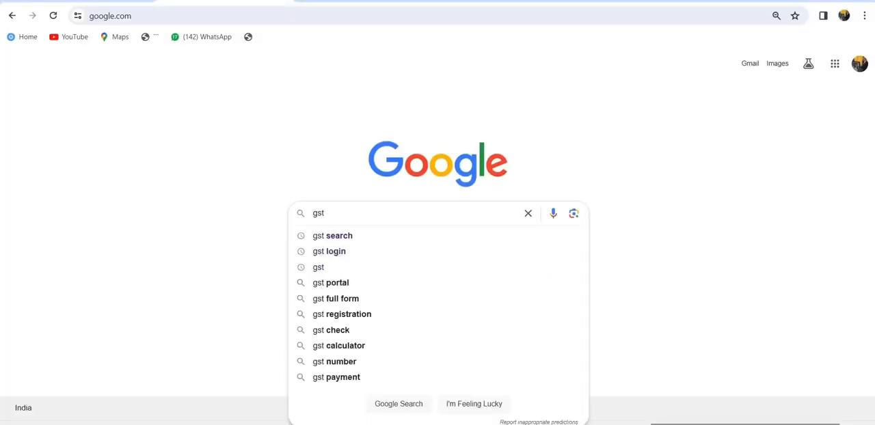
type(".gov.in")
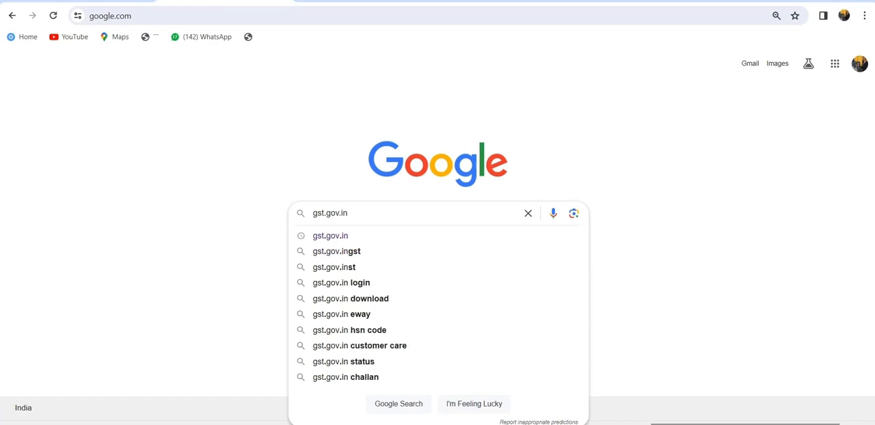
key("Return")
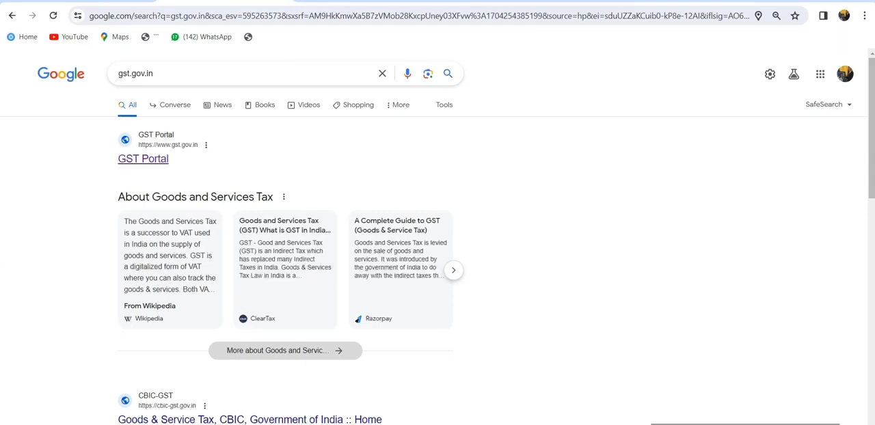
left_click(143, 159)
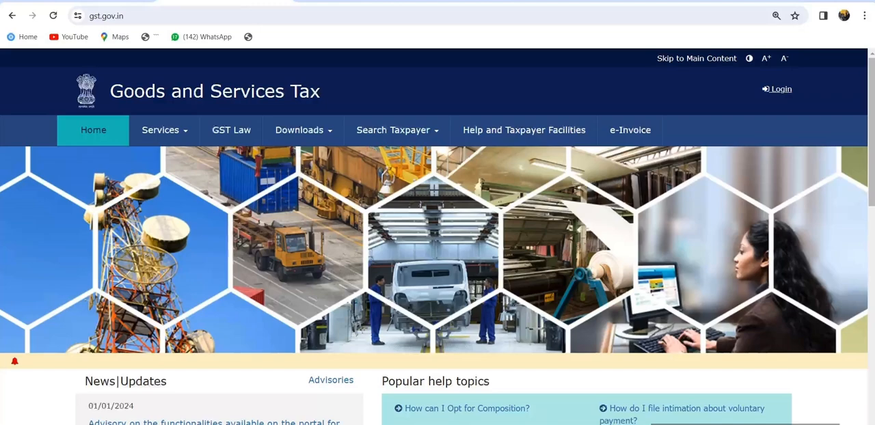
left_click(777, 90)
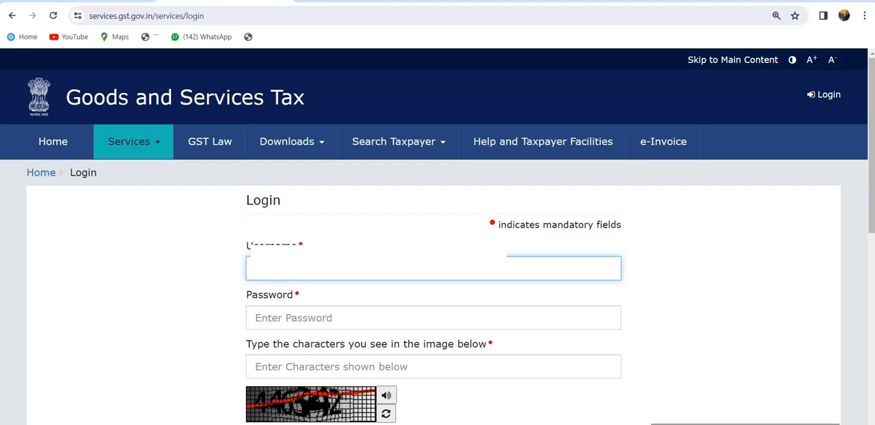
Log in with the account password and the captcha characters, and dismiss the Aadhaar authentication prompt
left_click(255, 318)
type("••••••••")
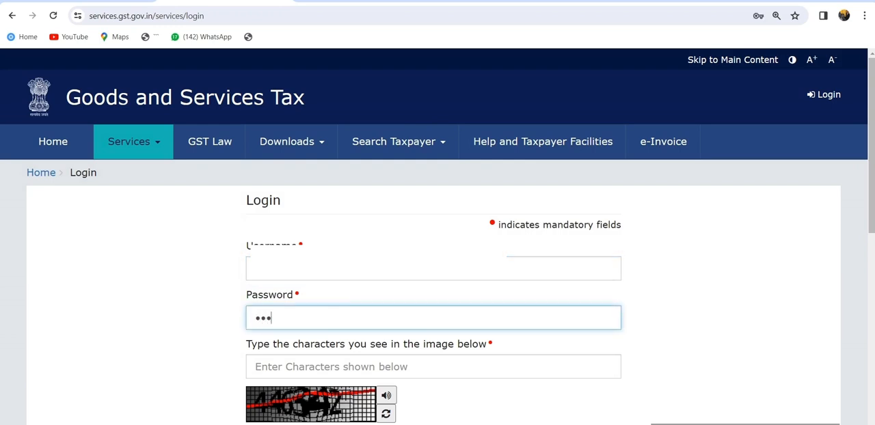
type("••")
key("Tab")
type("446342")
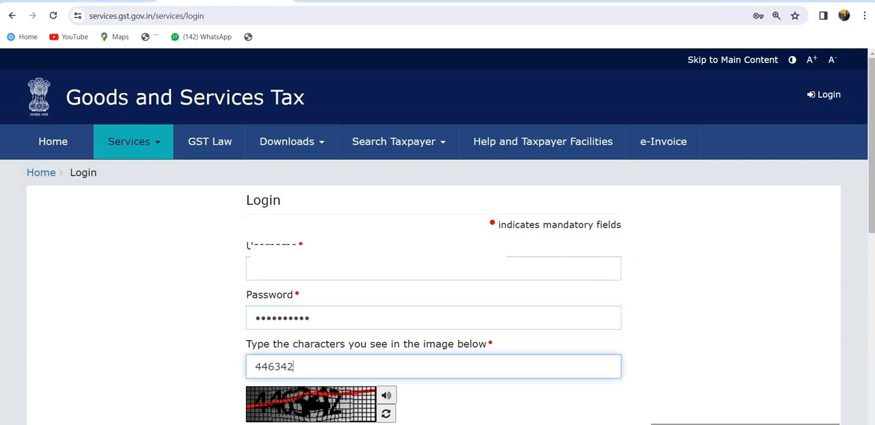
key("Tab")
key("Tab")
key("Tab")
key("Return")
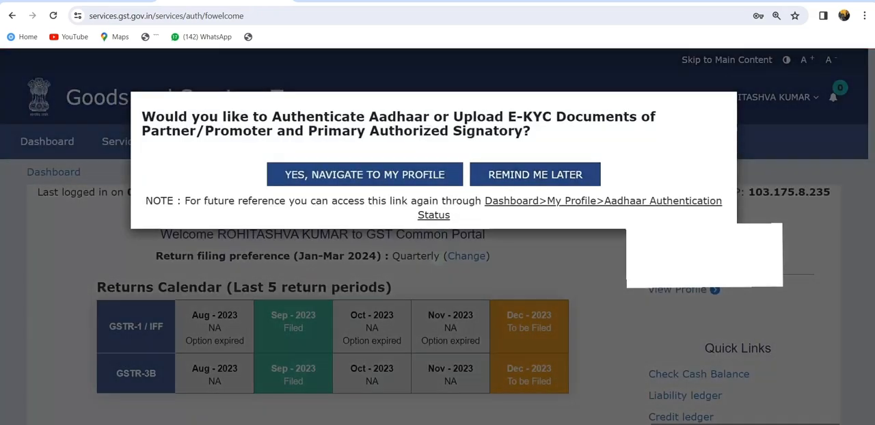
key("Escape")
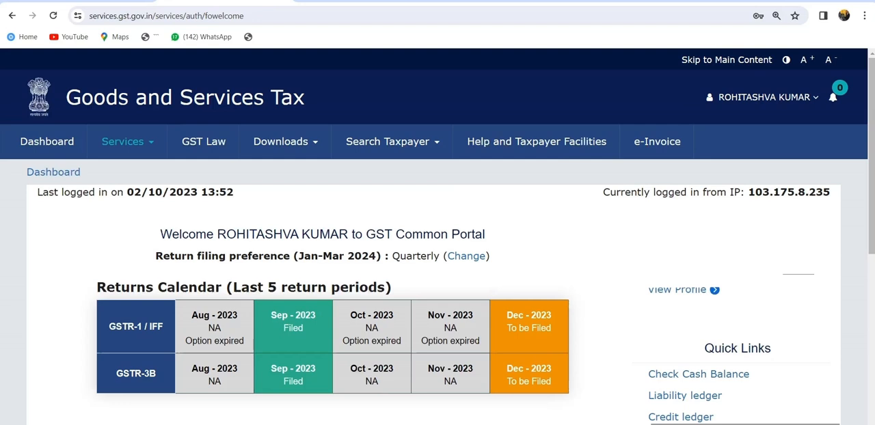
Open the Returns Dashboard and search the returns for financial year 2023-24, Quarter 3 (Oct - Dec), period December
mouse_move(128, 142)
mouse_move(122, 174)
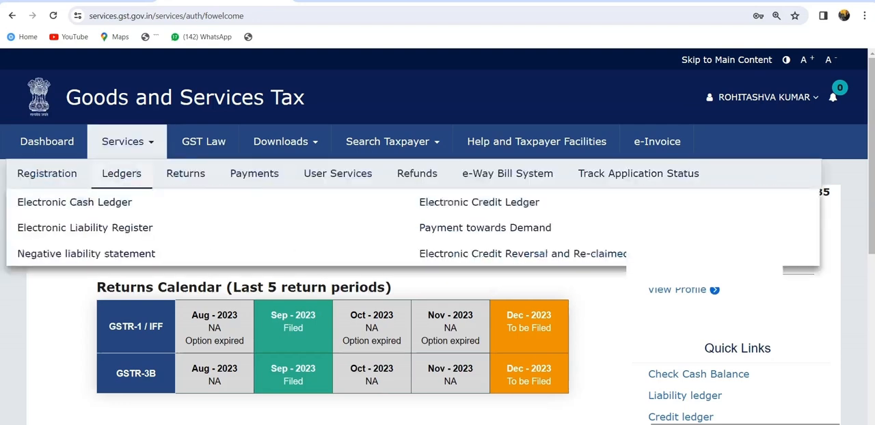
mouse_move(186, 174)
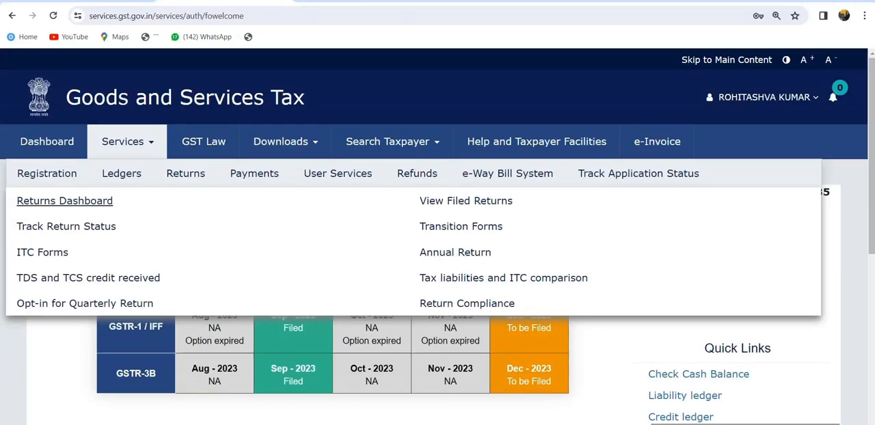
left_click(64, 200)
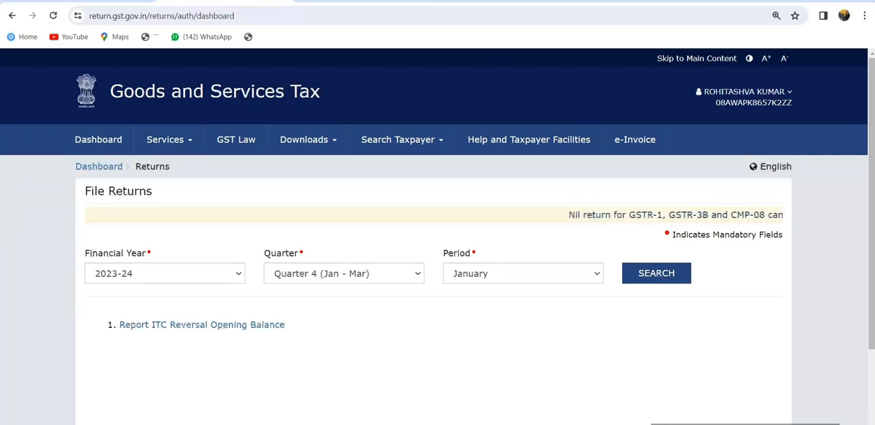
left_click(344, 274)
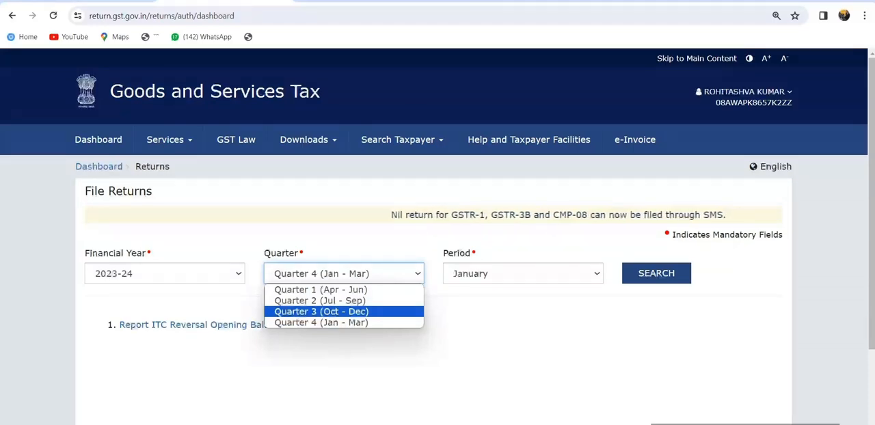
left_click(322, 311)
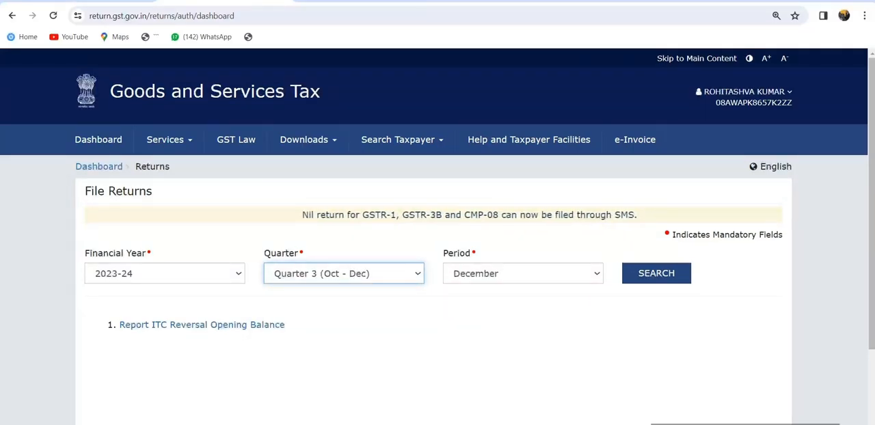
left_click(657, 274)
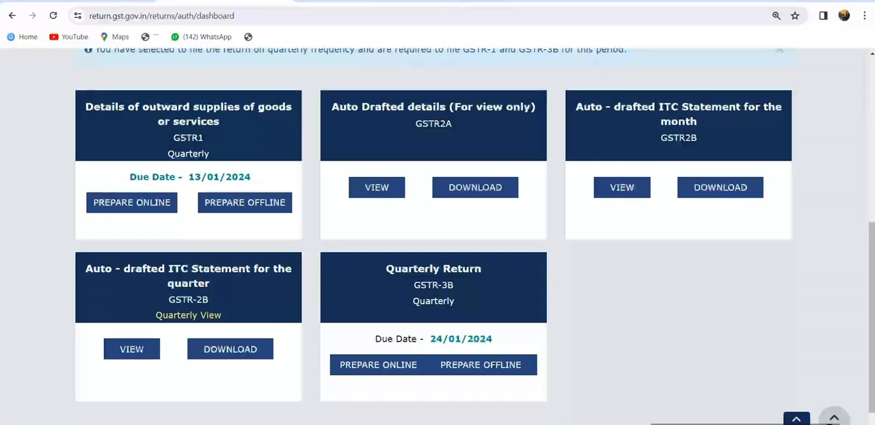
Check the due dates of GSTR1 and GSTR-3B, and open the quarterly GSTR1 for online preparation
left_click_drag(194, 177, 244, 177)
left_click_drag(436, 340, 486, 339)
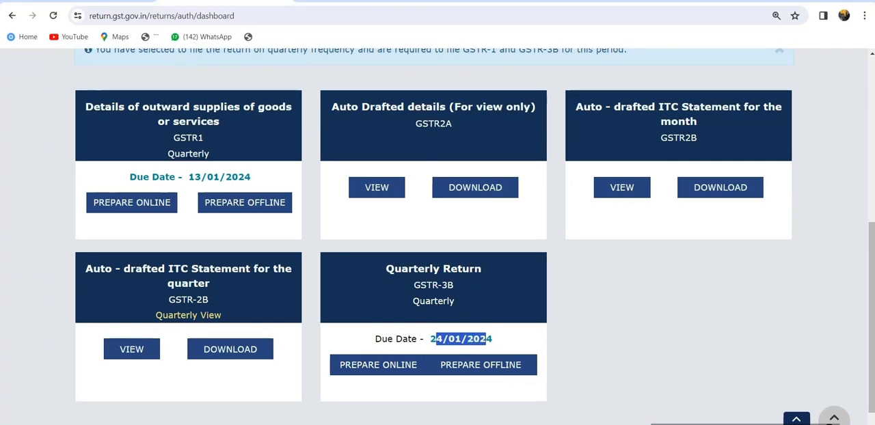
left_click(131, 203)
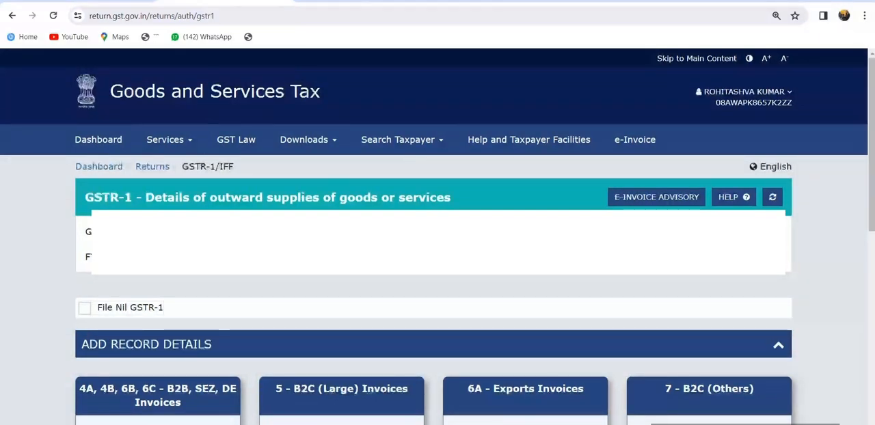
left_click(85, 308)
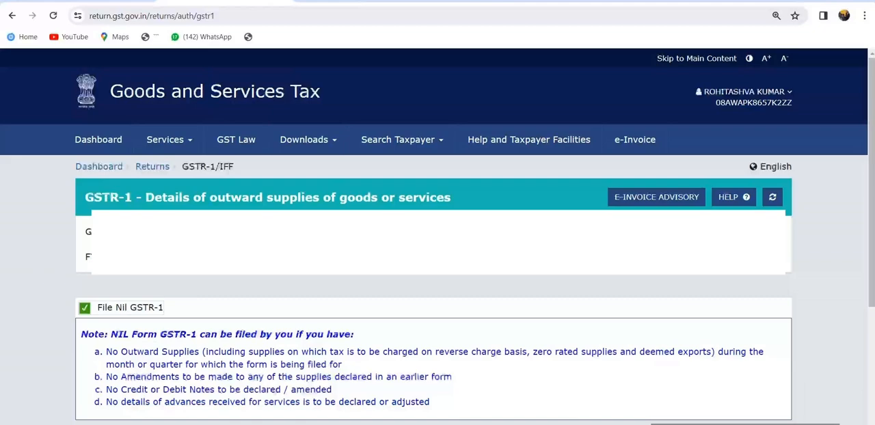
scroll(437, 236, "down", 3)
scroll(438, 236, "up", 3)
left_click(85, 308)
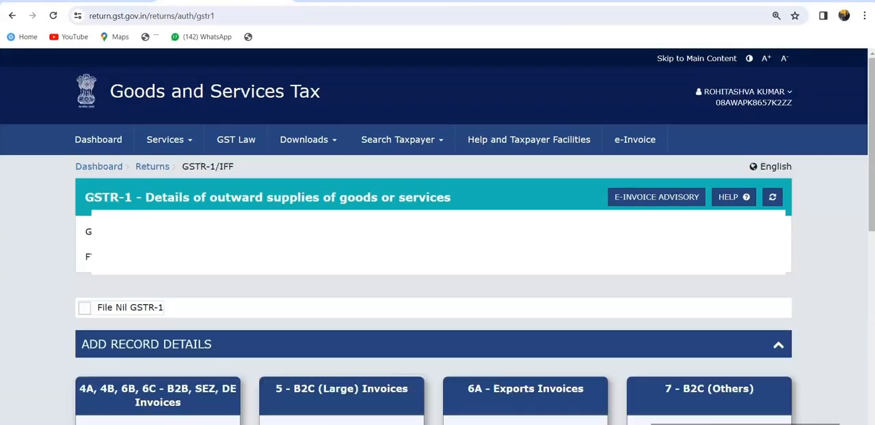
Generate the GSTR-1 summary without the File Nil option and refresh the return page
scroll(438, 235, "down", 6)
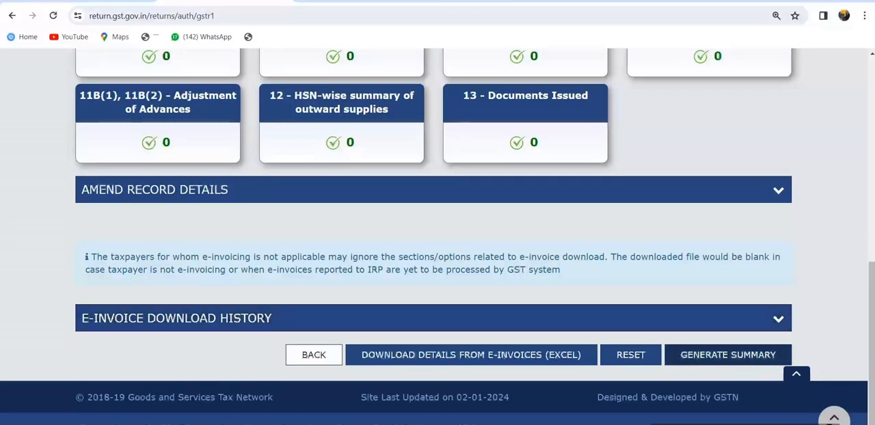
left_click(728, 355)
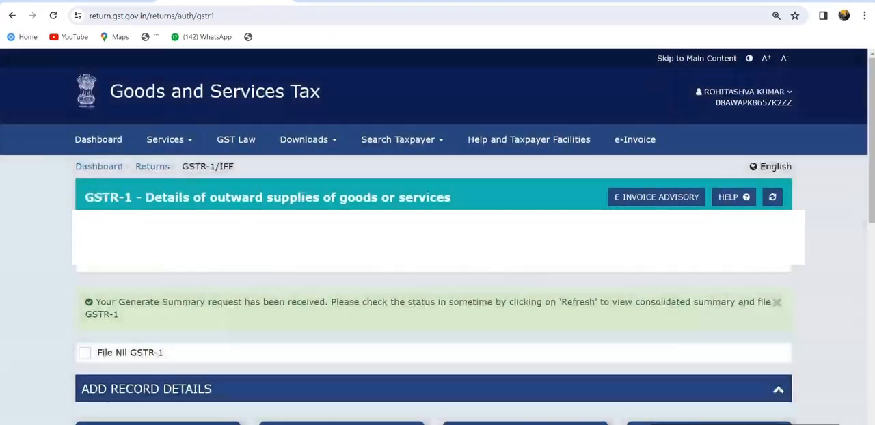
left_click_drag(94, 303, 699, 308)
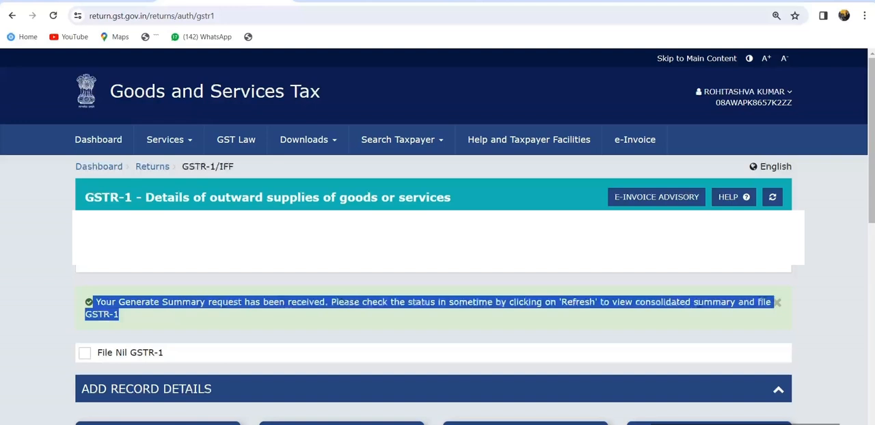
left_click(422, 303)
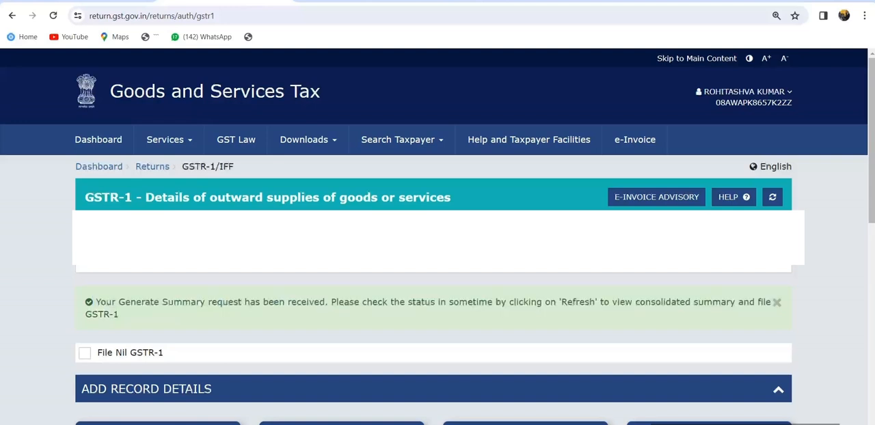
left_click(773, 197)
Proceed to the consolidated GSTR-1 summary, review it through to the total liability, and start filing the statement
scroll(773, 197, "down", 10)
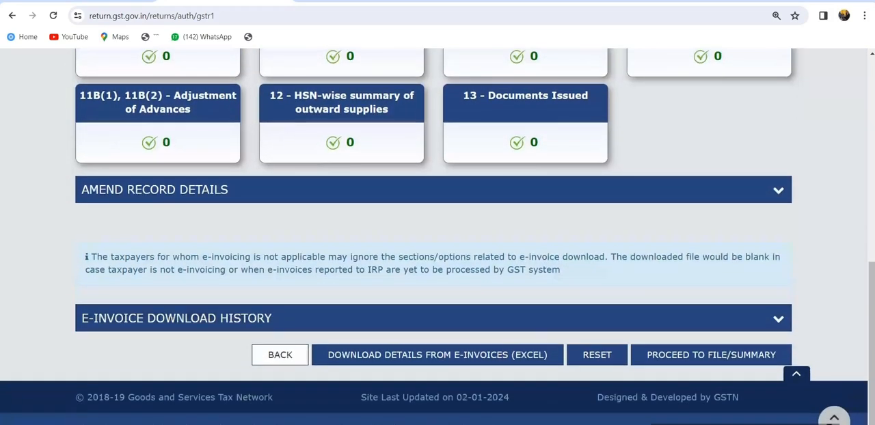
left_click(711, 355)
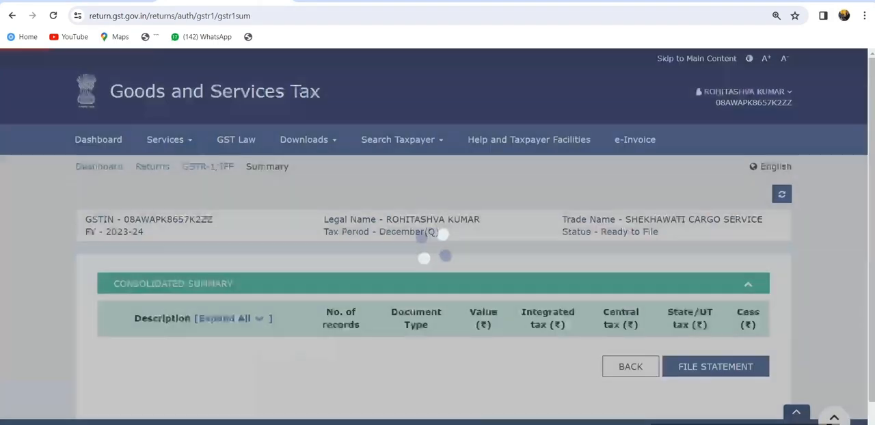
scroll(438, 237, "down", 3)
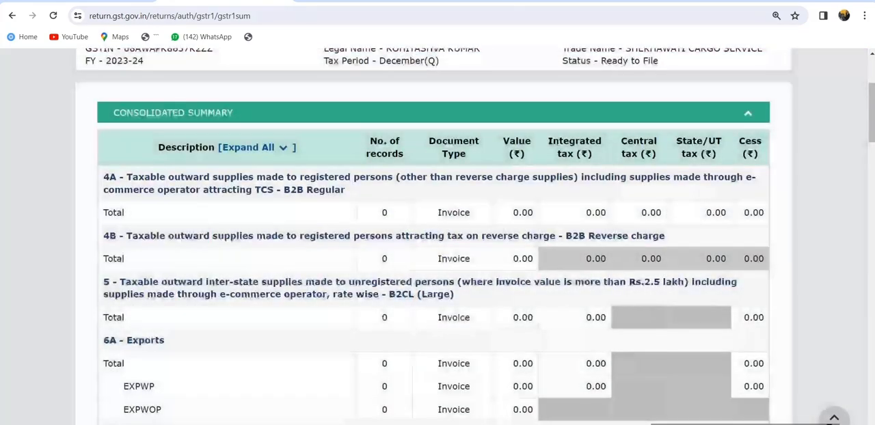
scroll(438, 236, "down", 20)
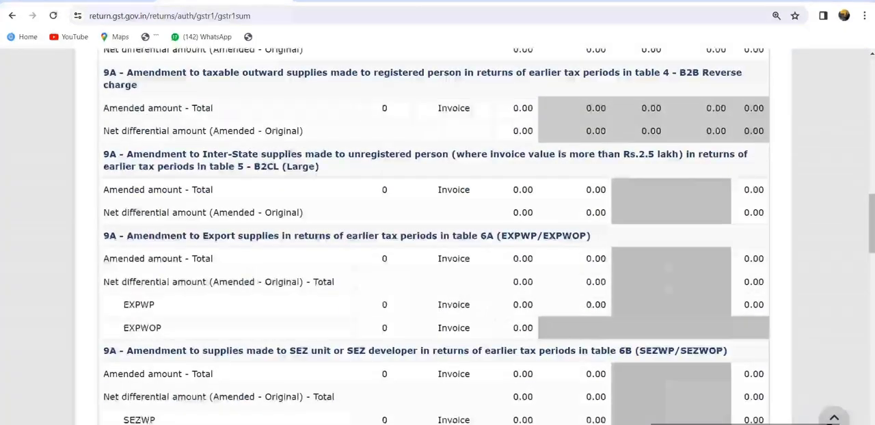
scroll(438, 237, "down", 10)
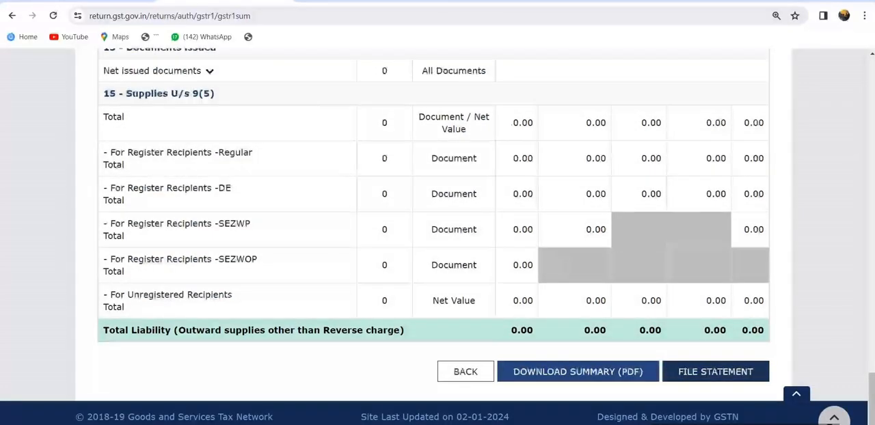
left_click(715, 371)
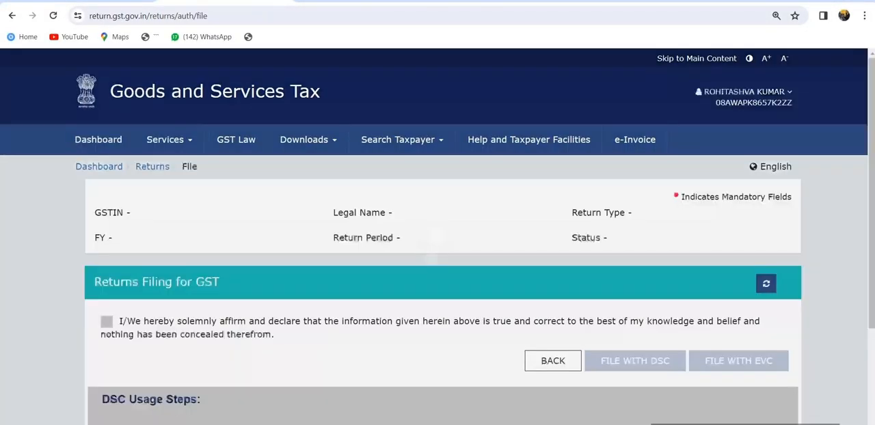
Affirm the declaration for the GSTR1 filing and select the authorised signatory
scroll(438, 237, "down", 2)
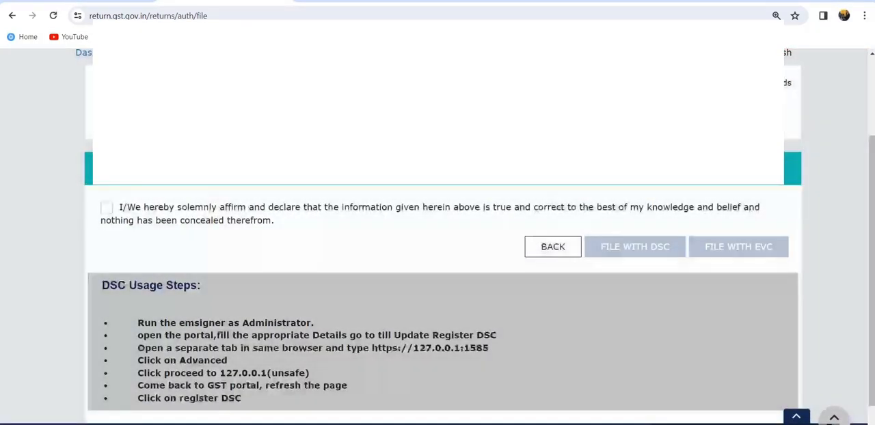
left_click(107, 208)
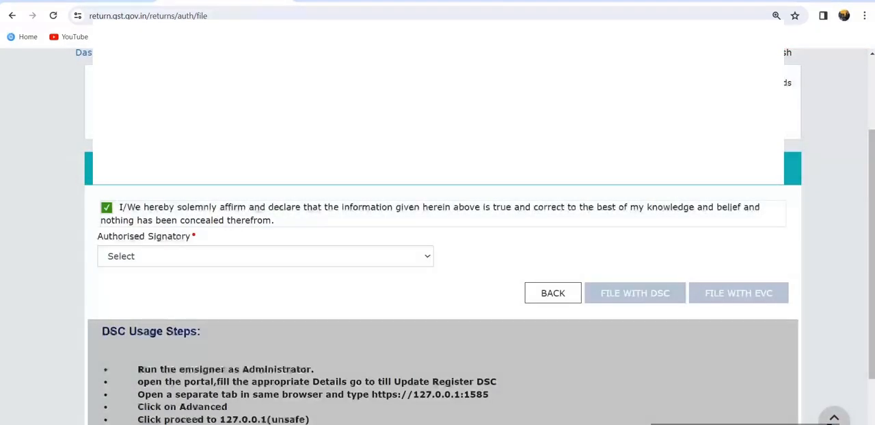
left_click(265, 257)
left_click(184, 284)
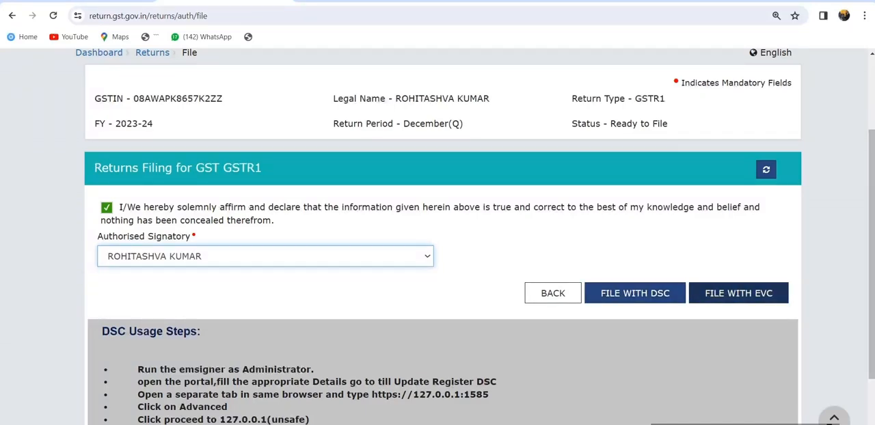
File the GSTR1 with EVC by verifying the one-time password, and read the filing acknowledgement
left_click(738, 294)
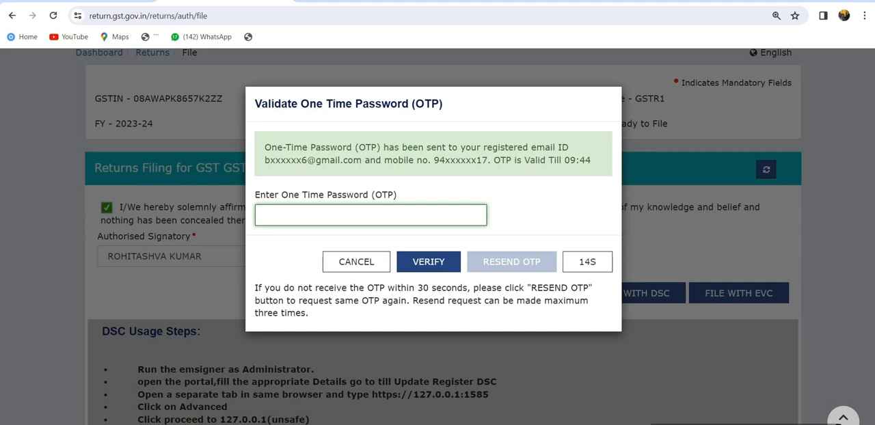
type("••••••")
key("Return")
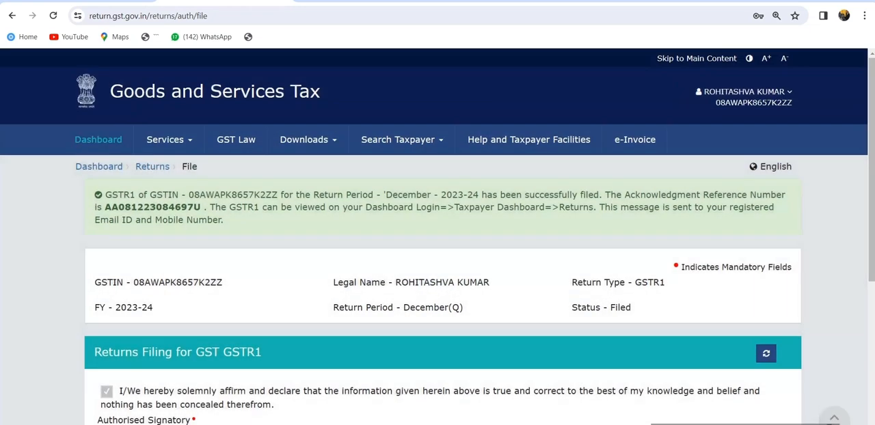
left_click_drag(103, 195, 605, 207)
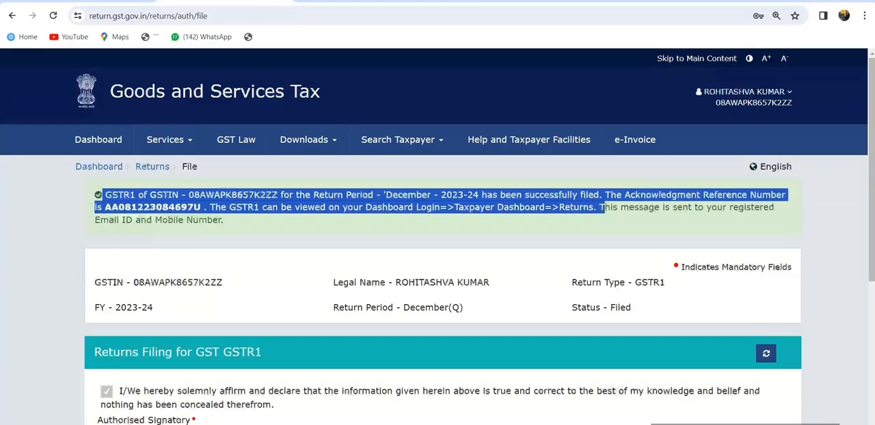
Open the Returns Dashboard and search the returns for Quarter 3 (Oct - Dec) of 2023-24, period December
left_click(606, 208)
left_click(169, 140)
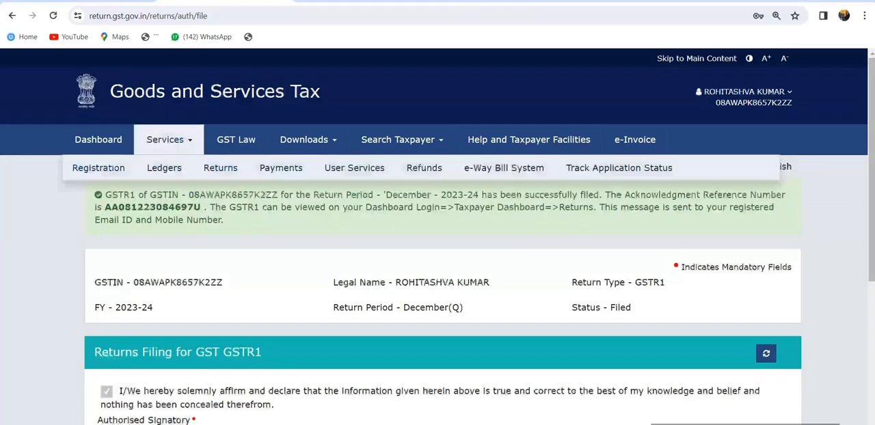
mouse_move(220, 168)
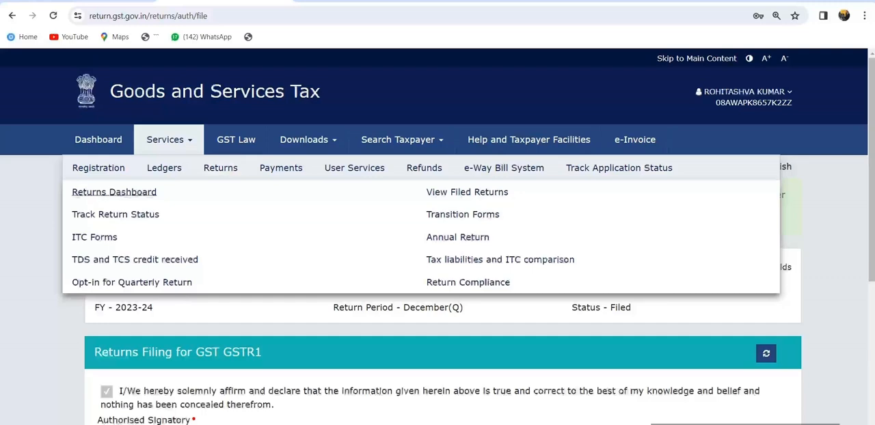
left_click(114, 193)
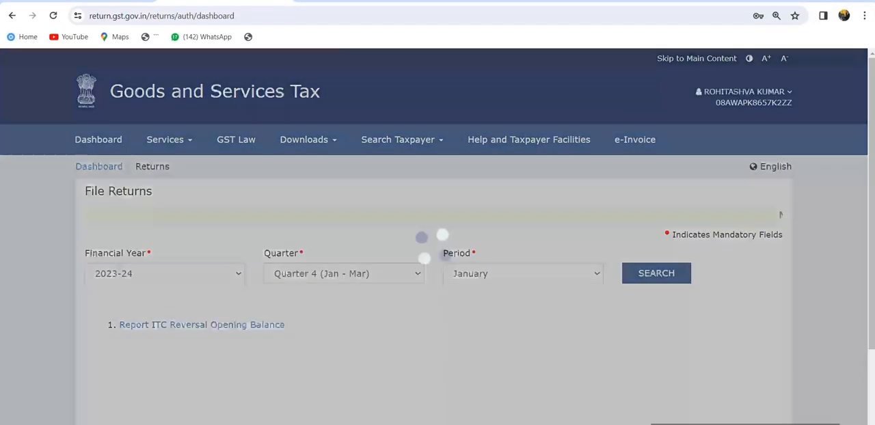
scroll(438, 236, "down", 3)
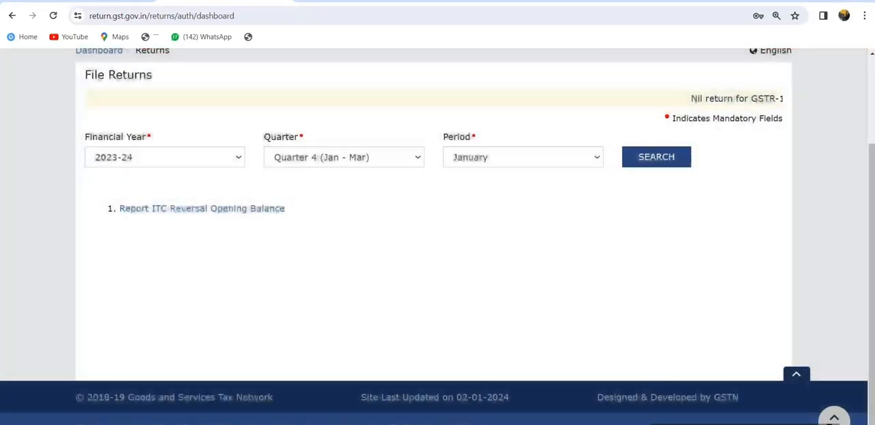
left_click(344, 157)
left_click(328, 196)
left_click(656, 157)
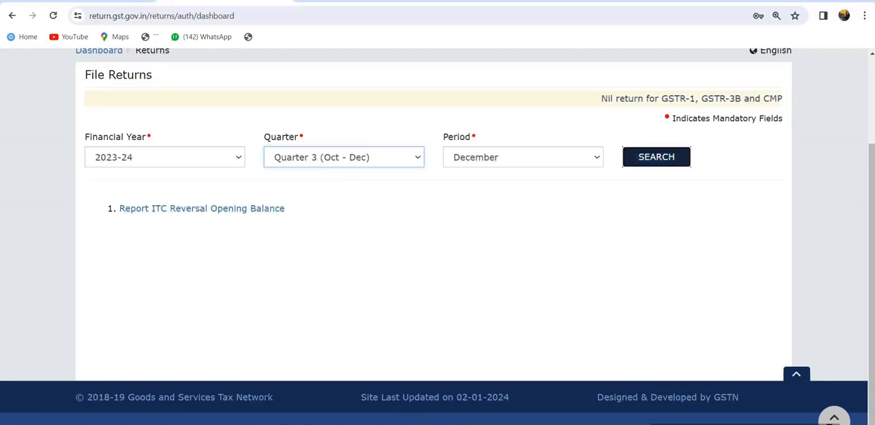
Check the filing status of the quarterly GSTR1 in the returns search results
scroll(438, 236, "down", 1)
left_click_drag(155, 345, 222, 345)
left_click(211, 346)
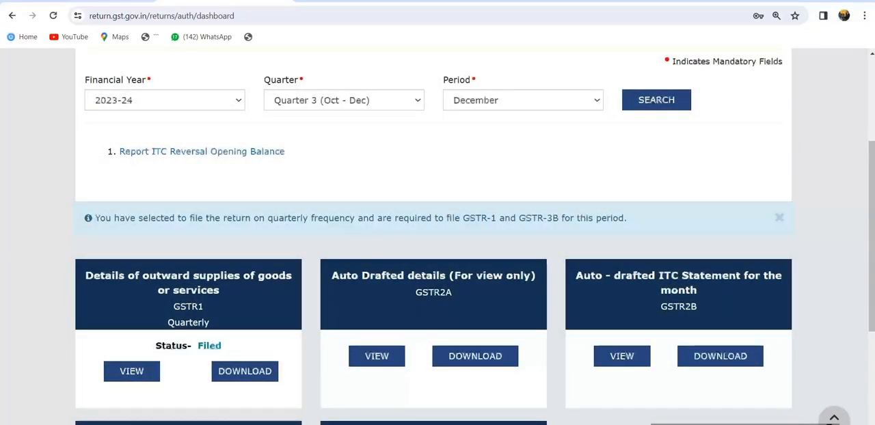
left_click_drag(162, 346, 221, 346)
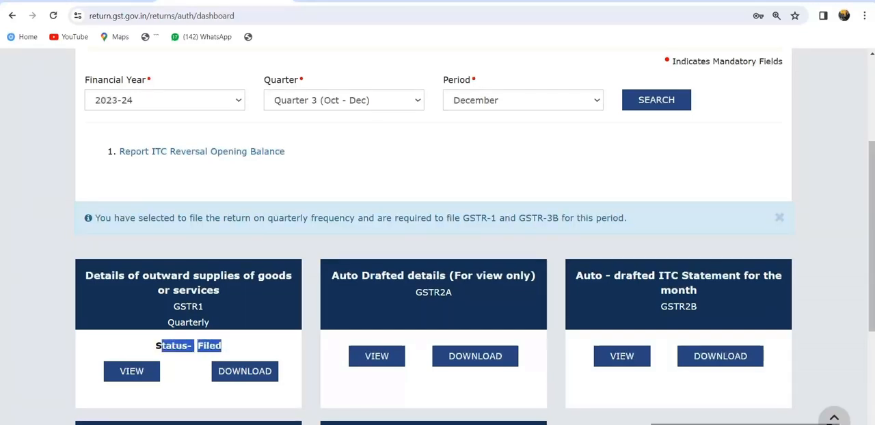